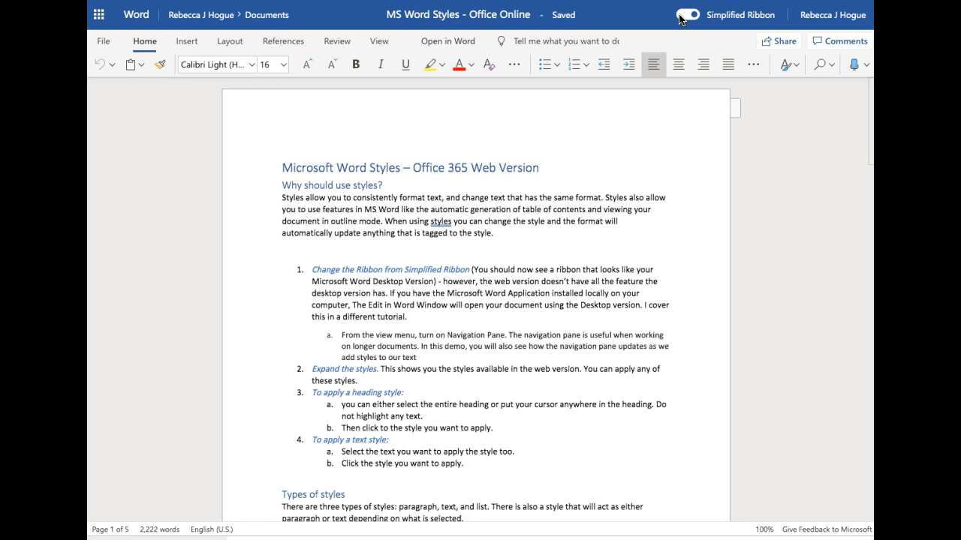
# Step: Turn off the Simplified Ribbon and show the Navigation Pane with the document's headings
pyautogui.click(680, 17)
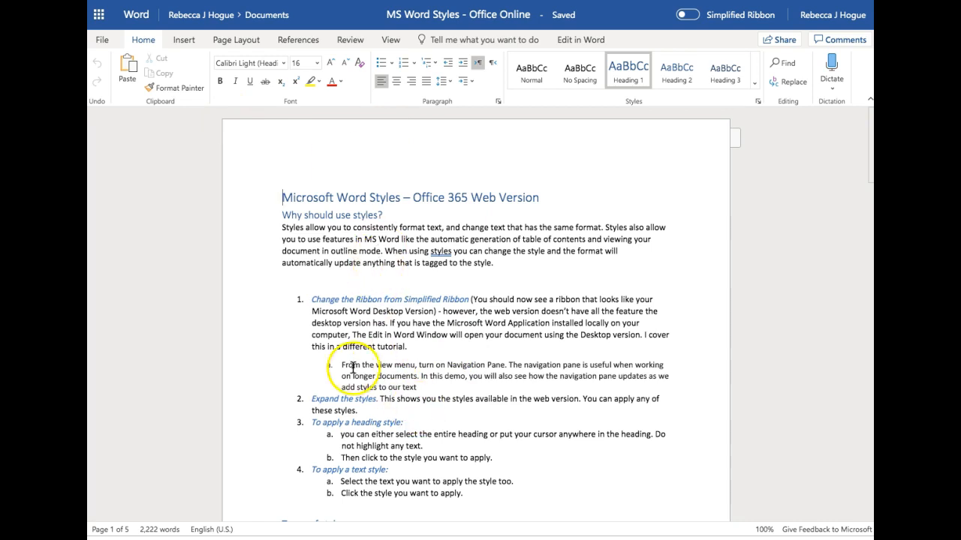
pyautogui.click(391, 40)
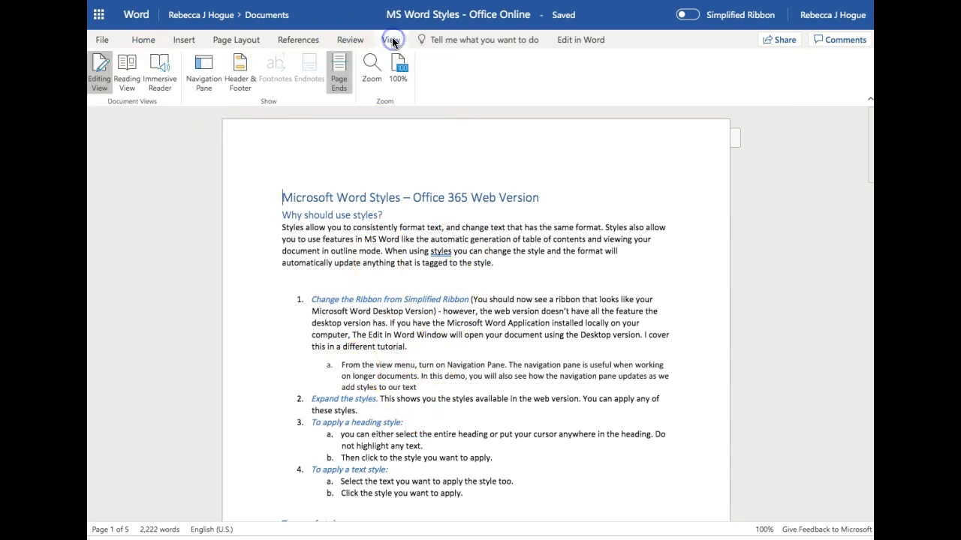
pyautogui.click(205, 66)
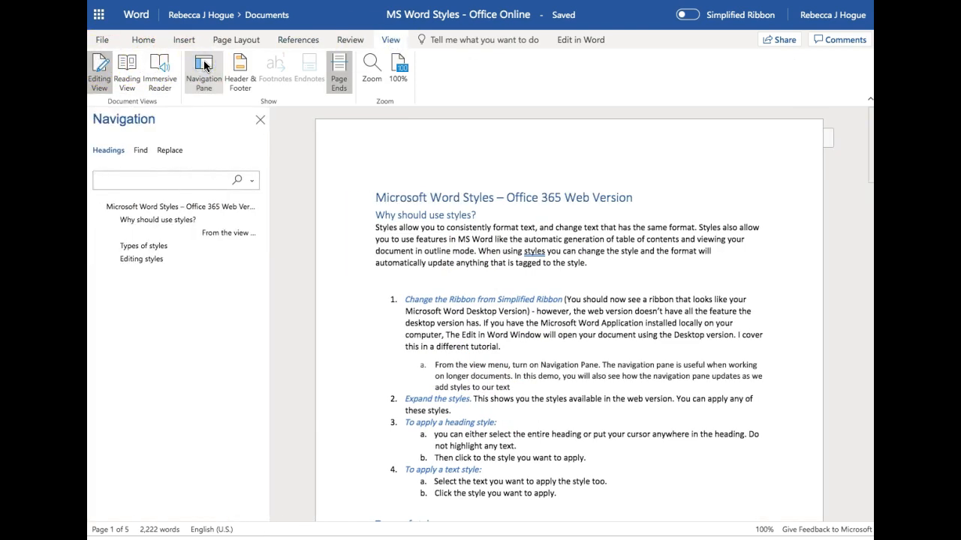
pyautogui.click(111, 151)
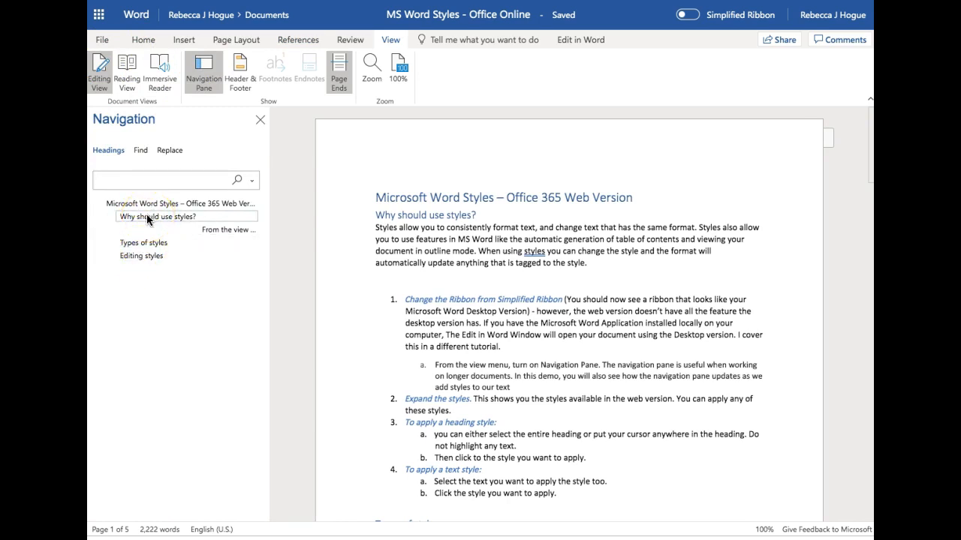
pyautogui.click(138, 245)
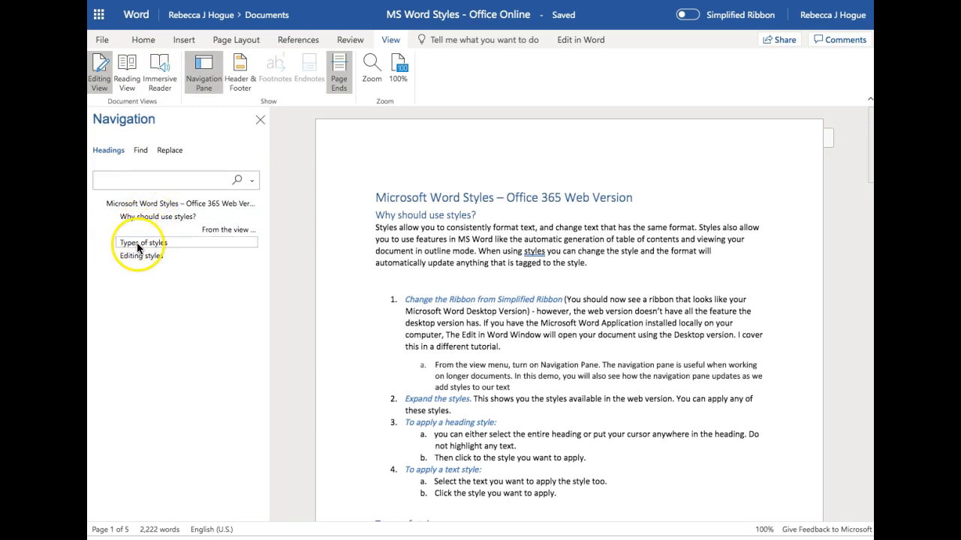
# Step: Clear the formatting of the "From the view menu, turn on Navigation Pane" paragraph and make it a numbered list item
pyautogui.click(228, 230)
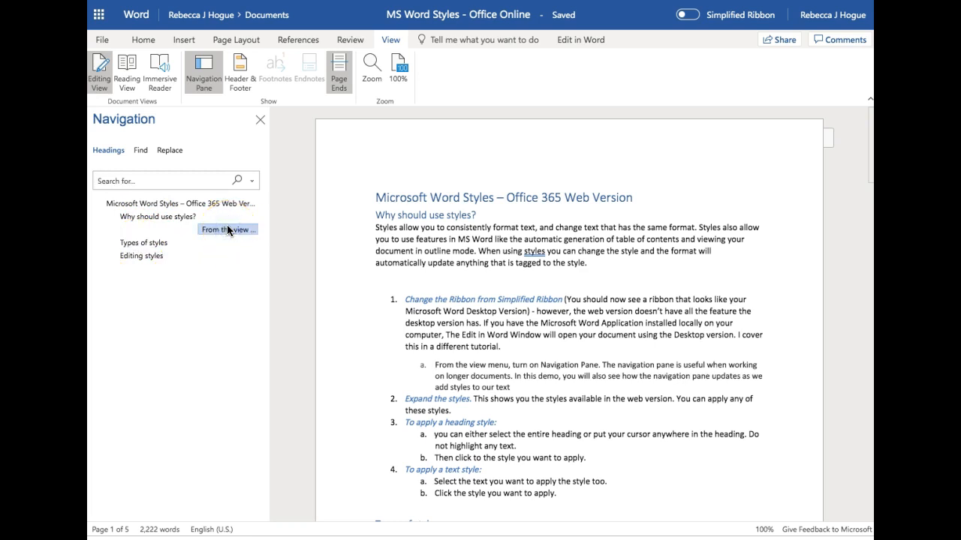
pyautogui.moveTo(441, 365); pyautogui.dragTo(539, 389)
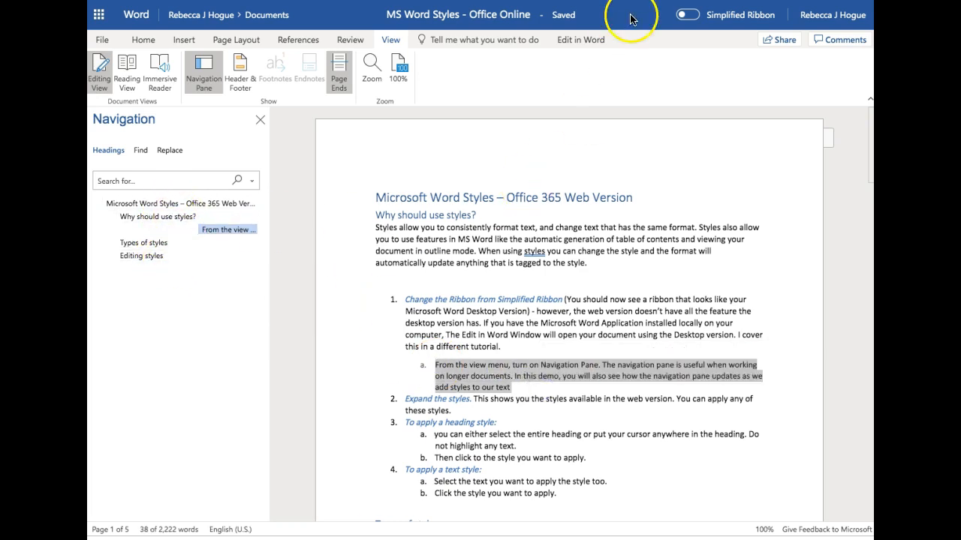
pyautogui.click(102, 40)
pyautogui.click(105, 38)
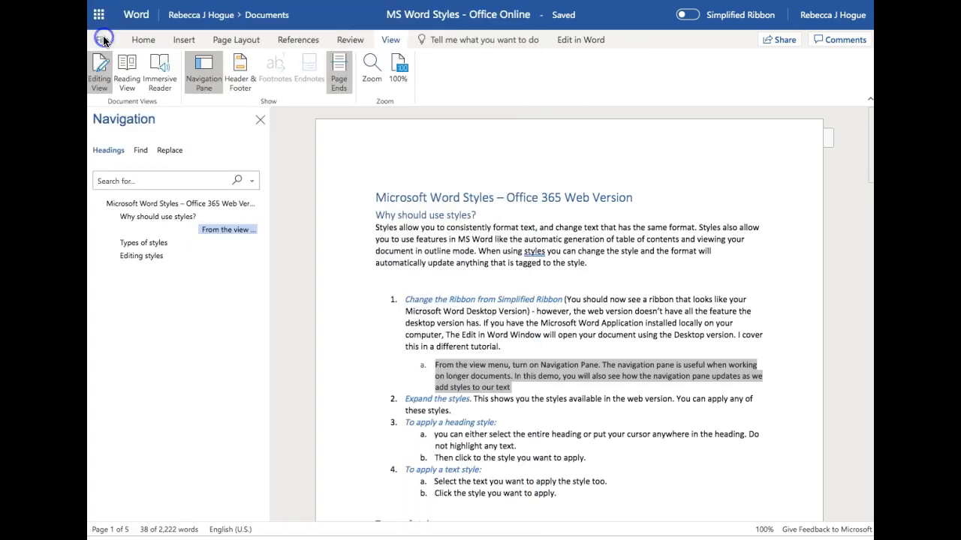
pyautogui.click(120, 73)
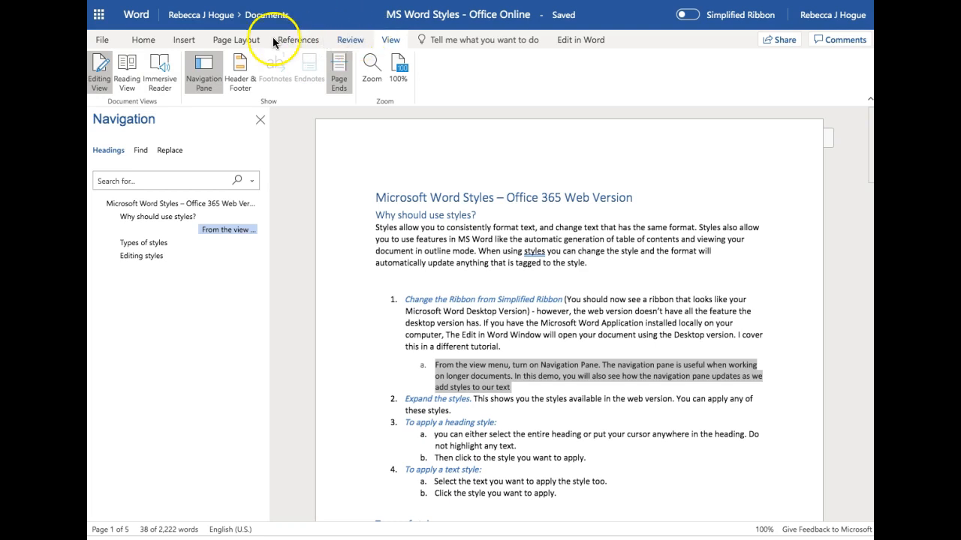
pyautogui.click(141, 40)
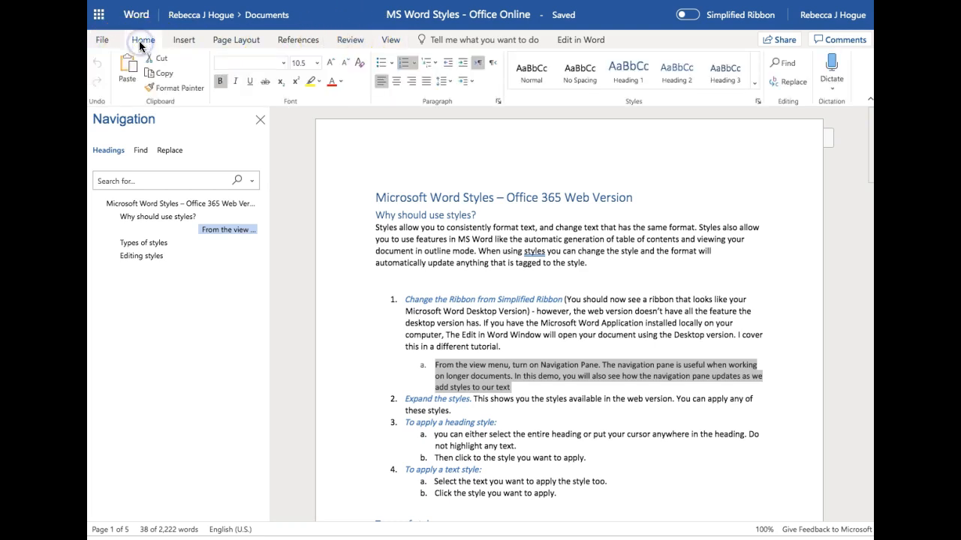
pyautogui.click(755, 87)
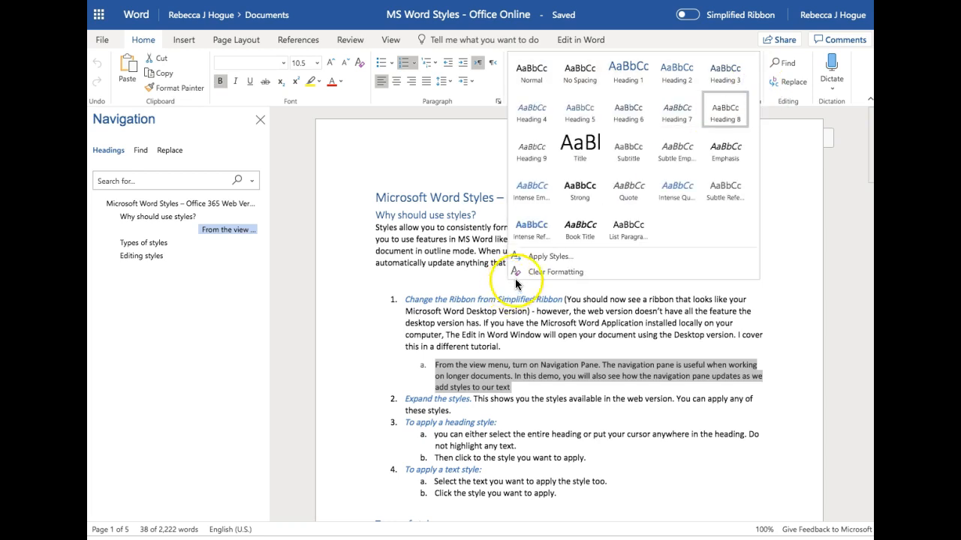
pyautogui.click(537, 274)
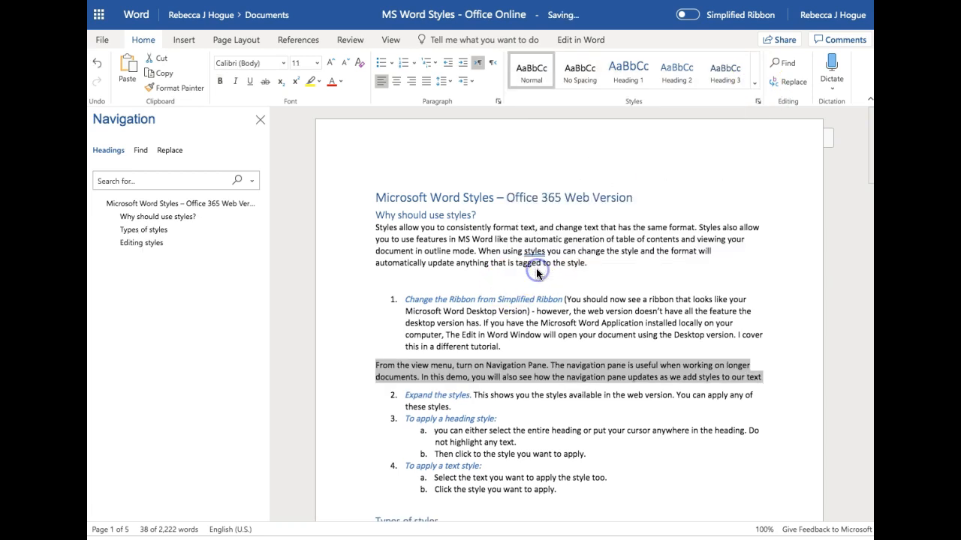
pyautogui.click(403, 66)
pyautogui.click(478, 367)
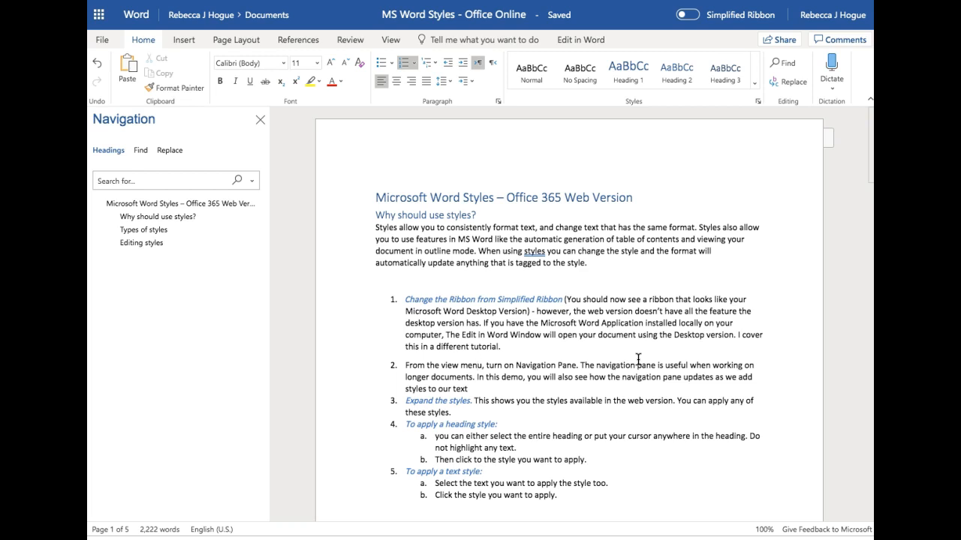
# Step: Apply the Heading 2 style to the line "Lorem ipsum dolor sit amet, consectetur adipiscing elit."
pyautogui.click(755, 87)
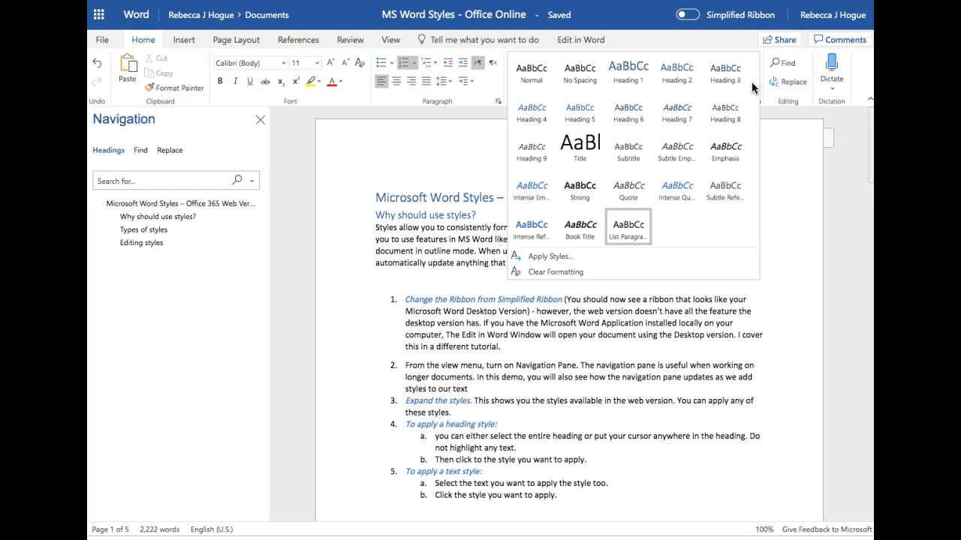
pyautogui.click(635, 434)
pyautogui.scroll(-10, 634, 436)
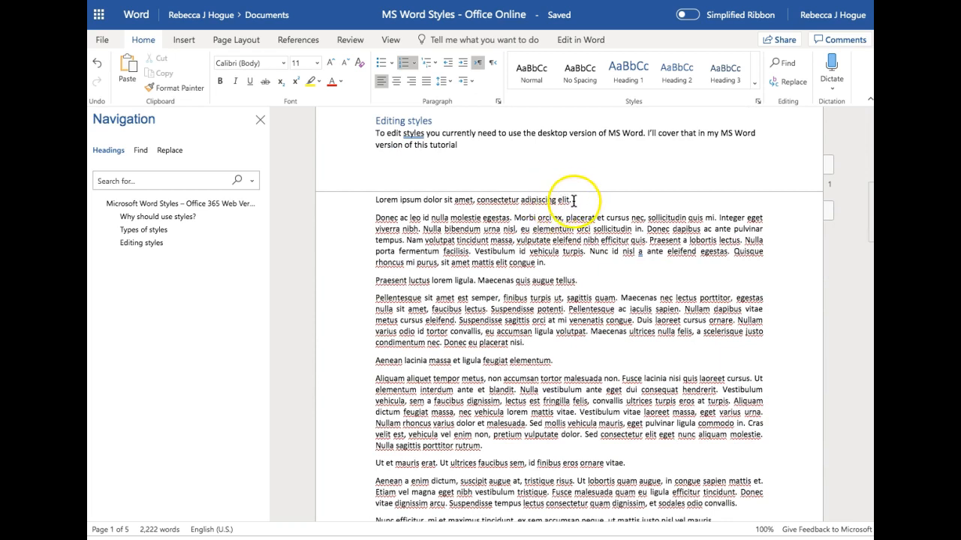
pyautogui.moveTo(575, 198); pyautogui.dragTo(338, 204)
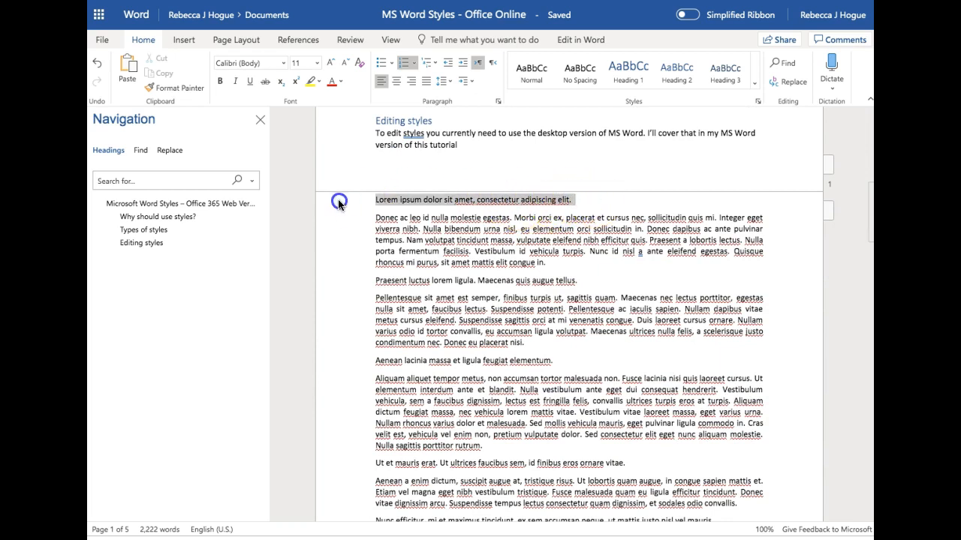
pyautogui.click(680, 72)
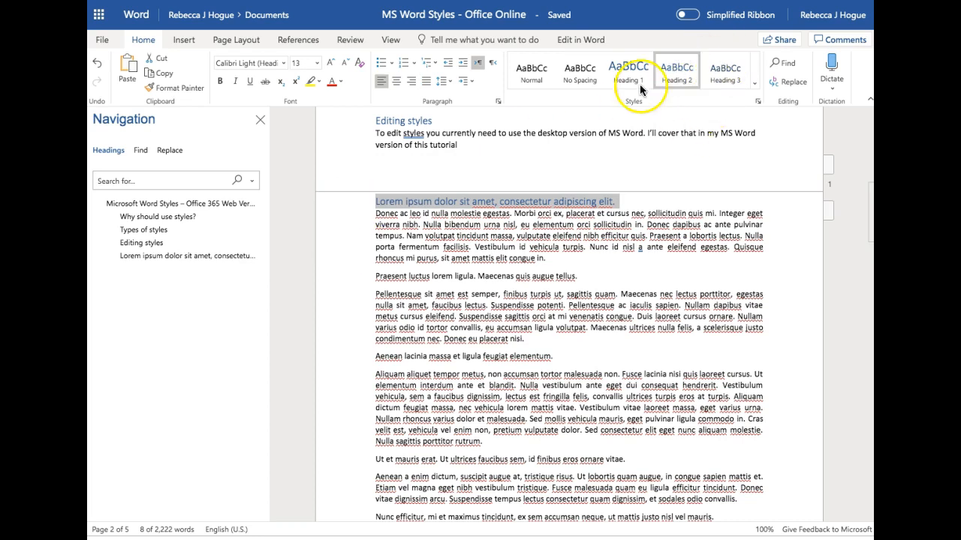
pyautogui.click(131, 257)
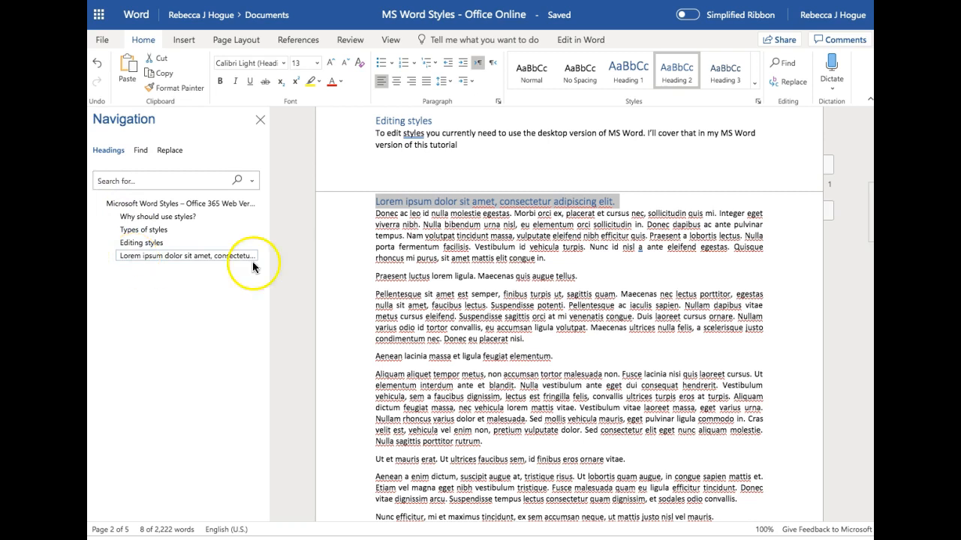
# Step: Apply the Heading 1 style to the line "Praesent luctus lorem ligula. Maecenas quis augue tellus."
pyautogui.click(635, 268)
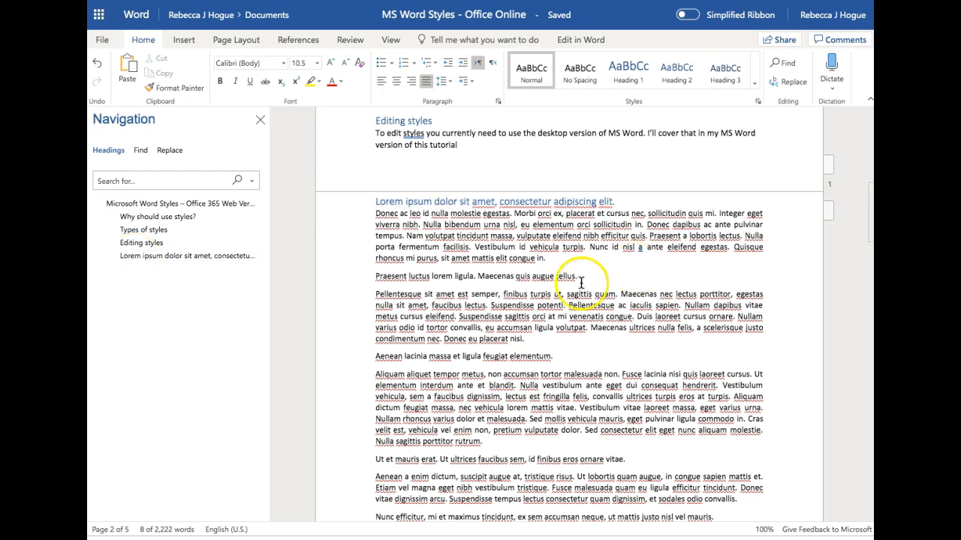
pyautogui.click(462, 277)
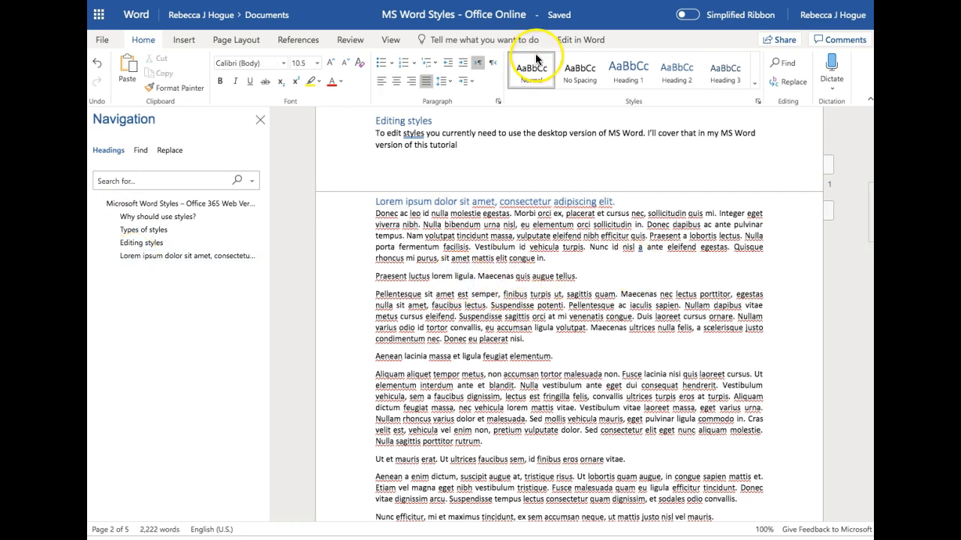
pyautogui.click(628, 75)
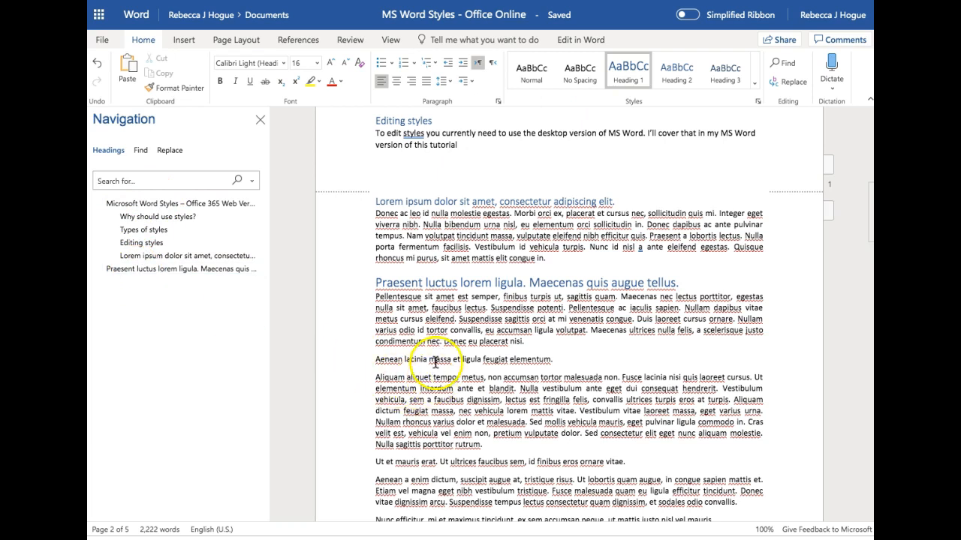
# Step: Apply the Heading 1 style to only the word "massa" in the "Aenean lacinia" line
pyautogui.moveTo(431, 360); pyautogui.dragTo(450, 360)
pyautogui.click(622, 73)
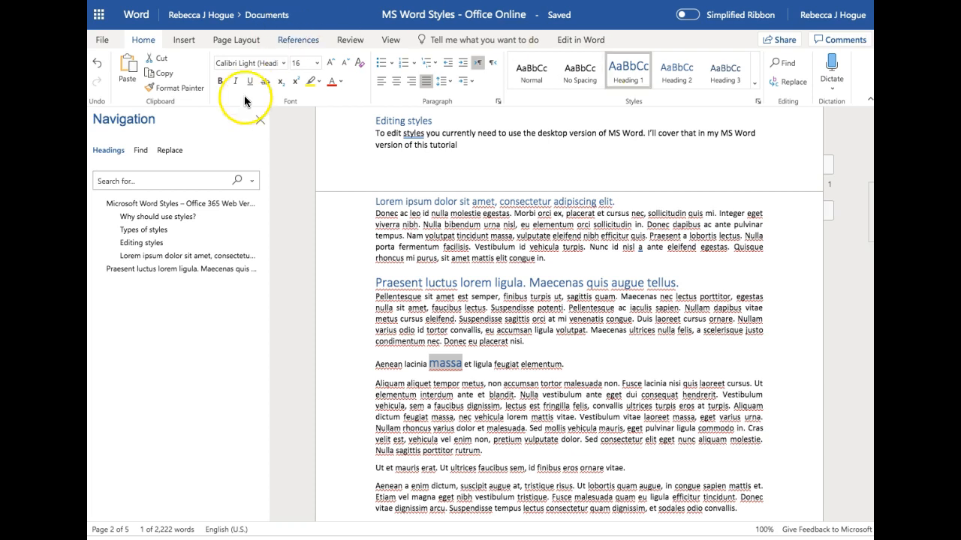
# Step: Apply the Heading 1 style to the entire line "Aenean lacinia massa et ligula feugiat elementum."
pyautogui.click(491, 364)
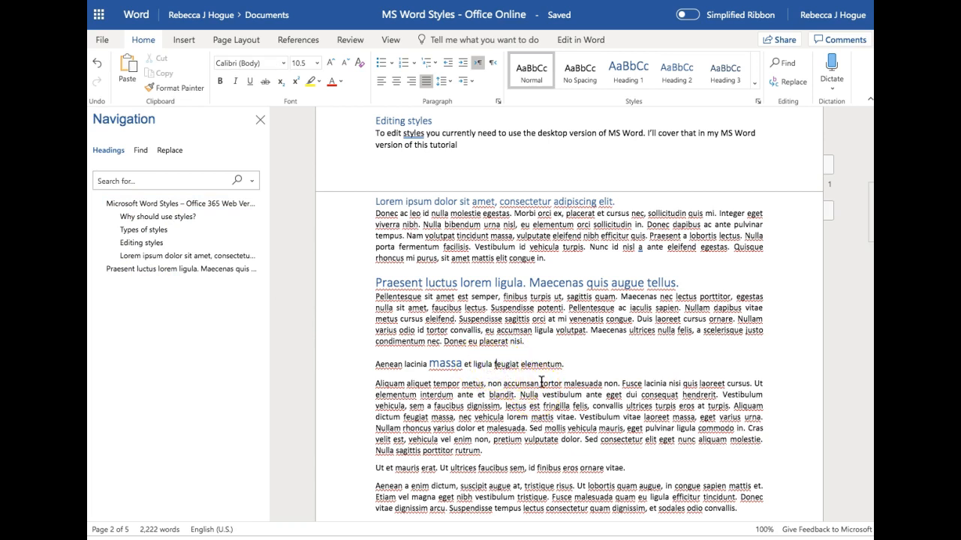
pyautogui.click(553, 137)
pyautogui.click(627, 69)
pyautogui.click(662, 368)
# Step: Apply the Intense Emphasis style to the sentence "From the view menu, turn on Navigation Pane." in the second numbered item
pyautogui.scroll(2, 665, 400)
pyautogui.scroll(10, 665, 400)
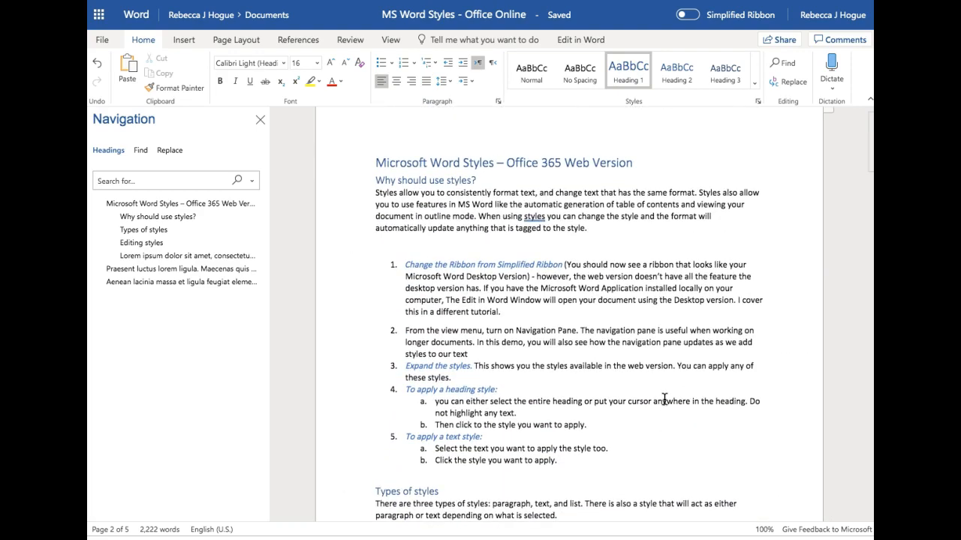
pyautogui.scroll(-10, 664, 400)
pyautogui.scroll(10, 662, 398)
pyautogui.click(578, 340)
pyautogui.moveTo(577, 340); pyautogui.dragTo(405, 340)
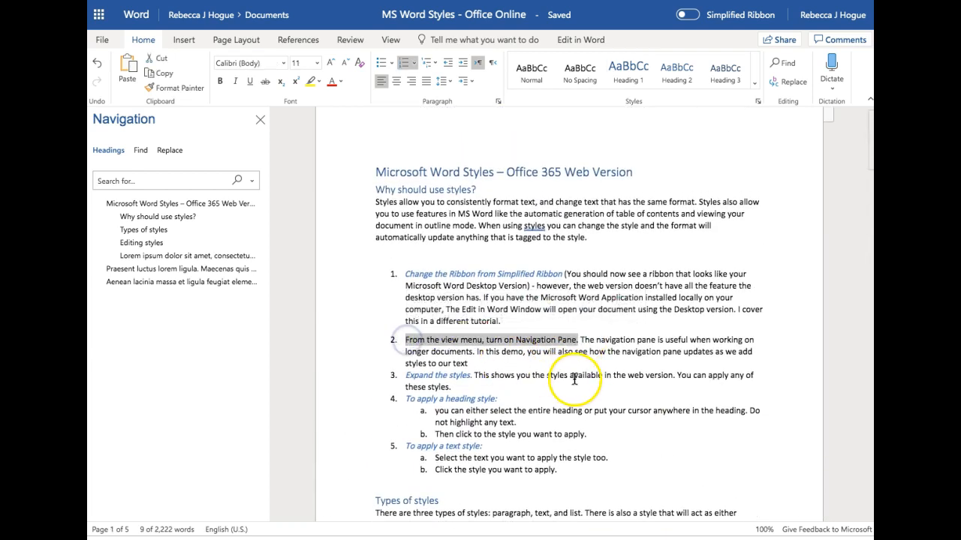
pyautogui.click(754, 85)
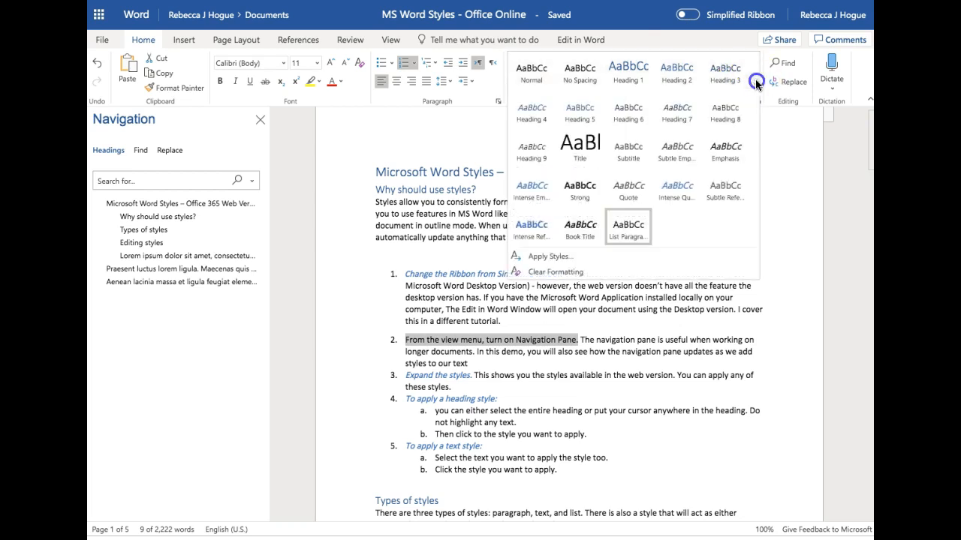
pyautogui.click(537, 194)
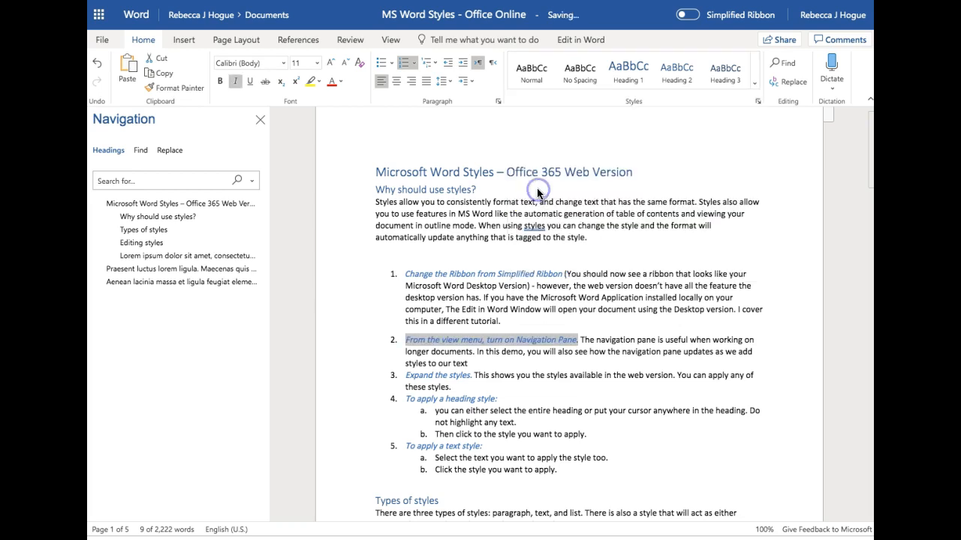
pyautogui.click(668, 433)
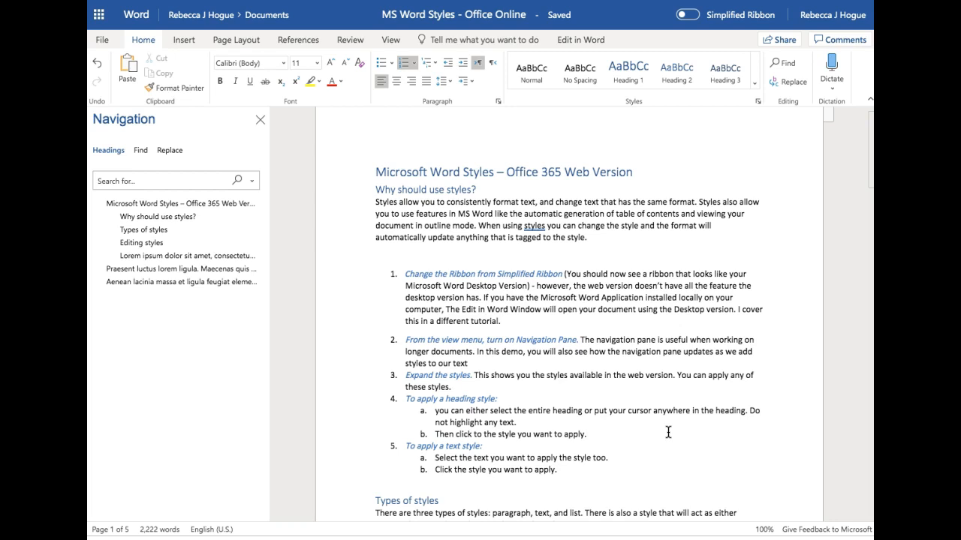
# Step: Read through the Types of styles and Editing styles sections below the numbered list
pyautogui.scroll(-5, 668, 433)
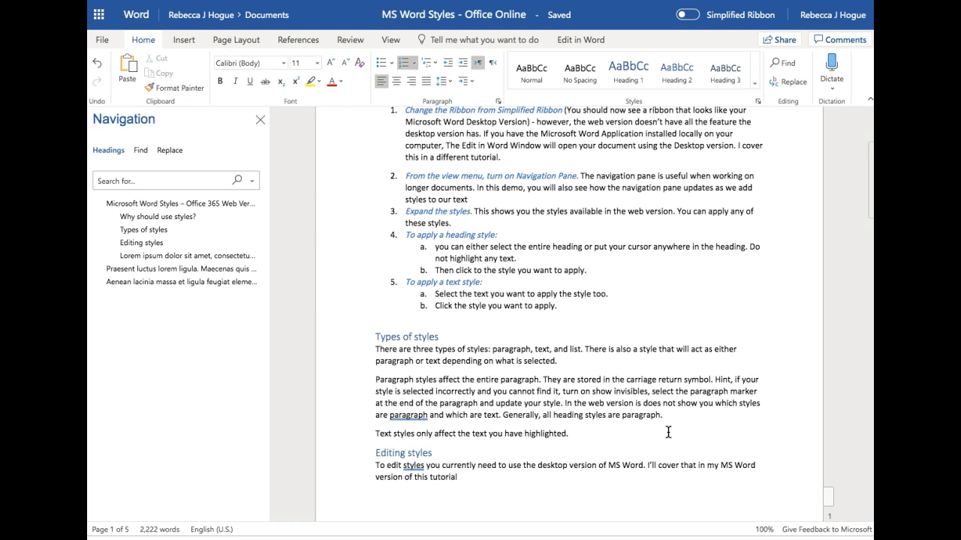
pyautogui.scroll(-1, 606, 297)
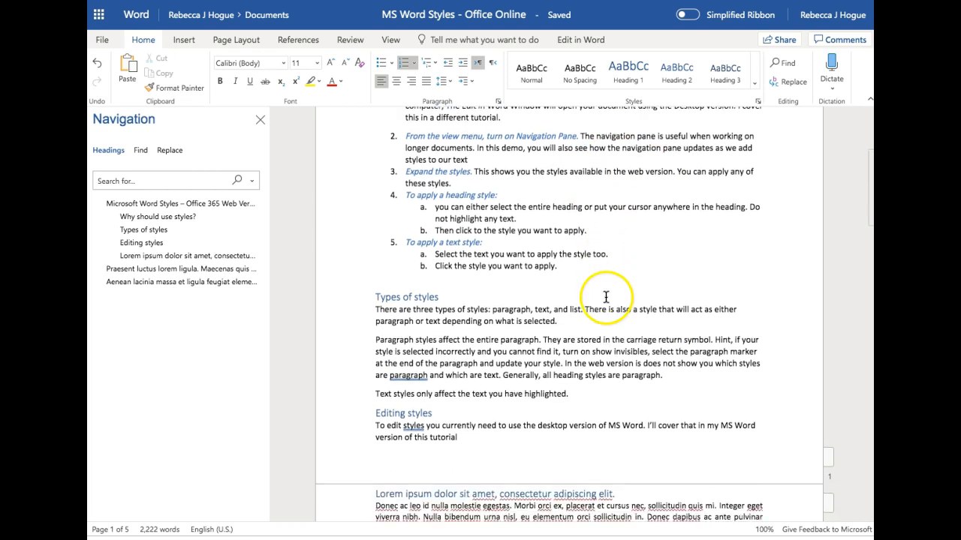
pyautogui.scroll(-2, 506, 458)
pyautogui.scroll(1, 507, 458)
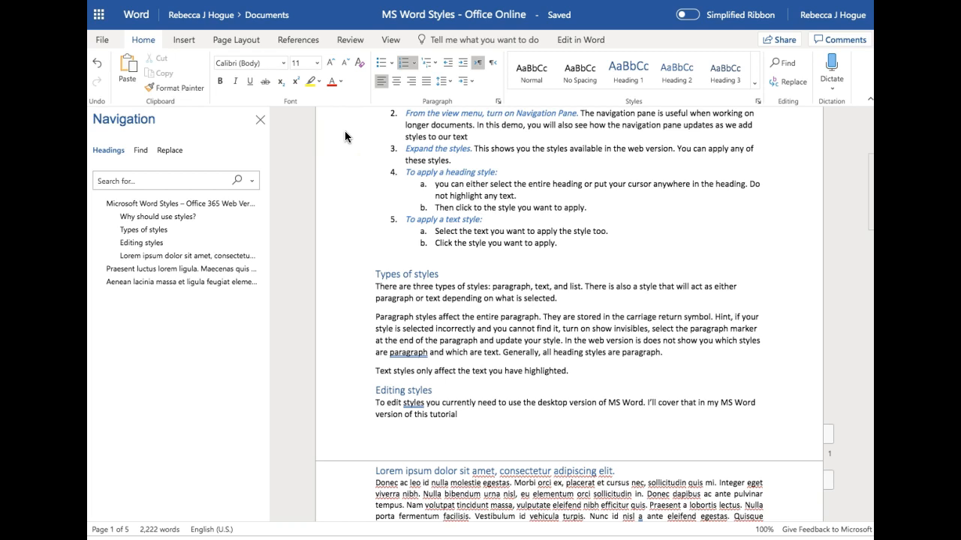
pyautogui.scroll(2, 344, 136)
pyautogui.scroll(-1, 344, 136)
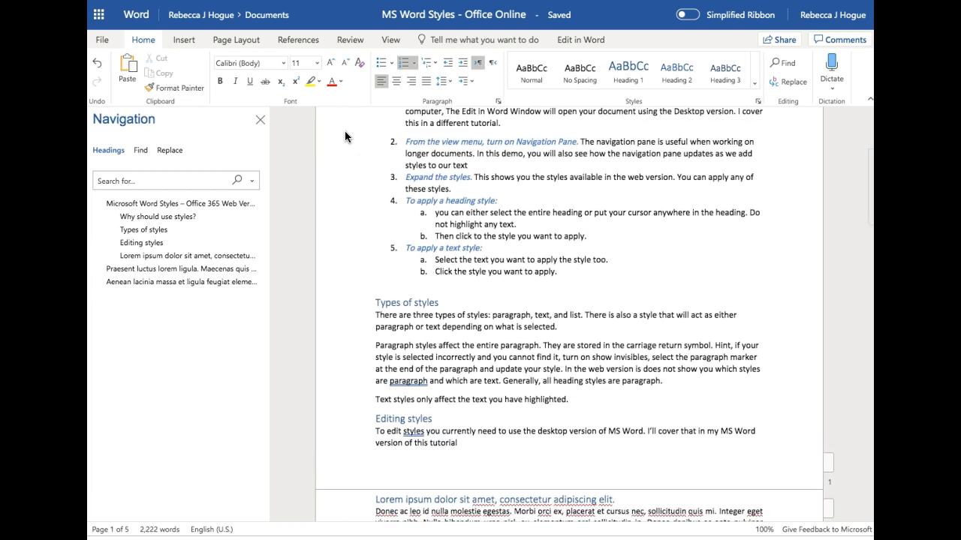
pyautogui.click(391, 41)
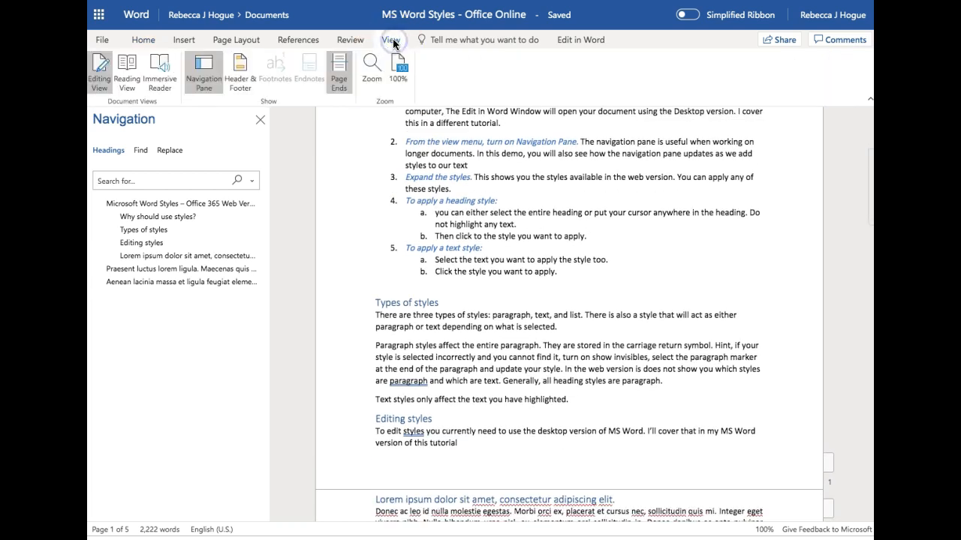
pyautogui.click(102, 40)
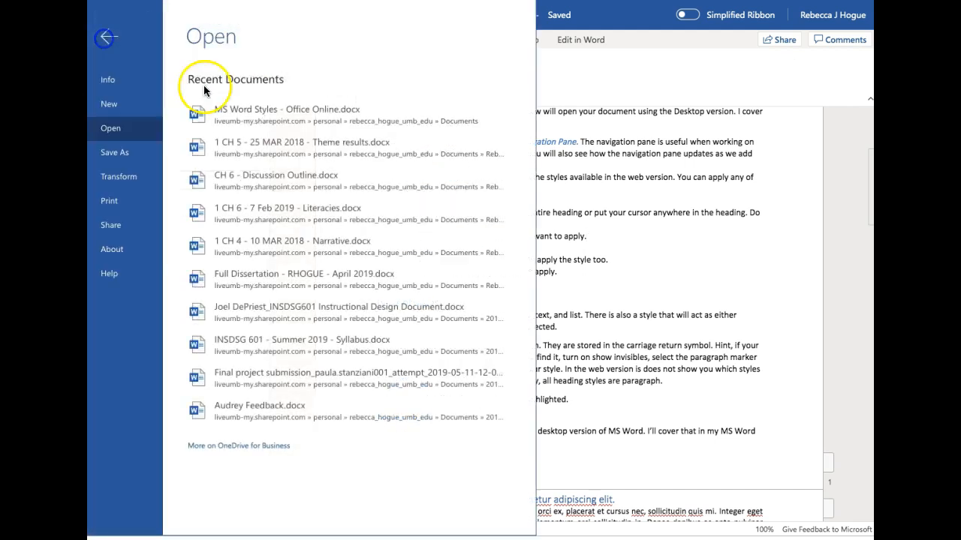
pyautogui.click(603, 76)
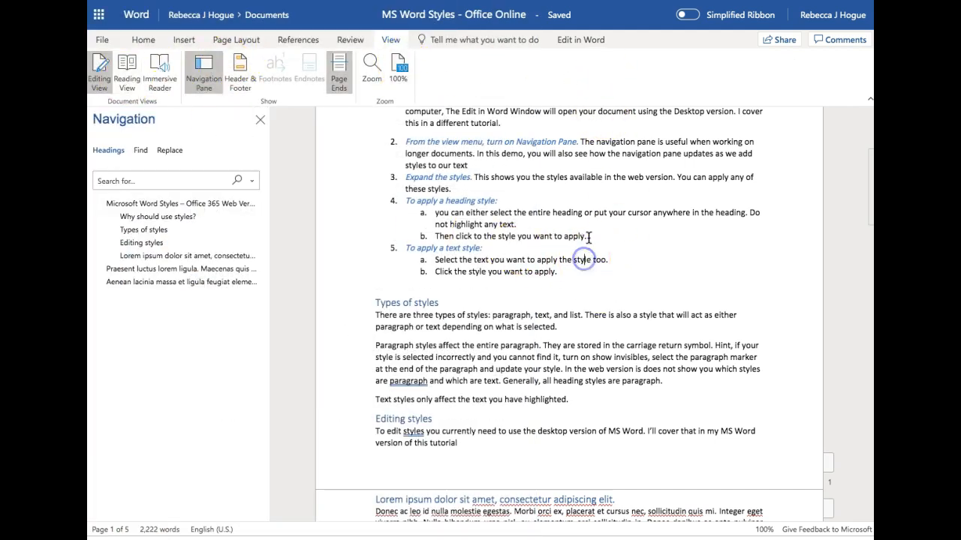
# Step: Select the paragraph mark at the end of "Then click to the style you want to apply." and apply the Heading 1 style
pyautogui.tripleClick(592, 235)
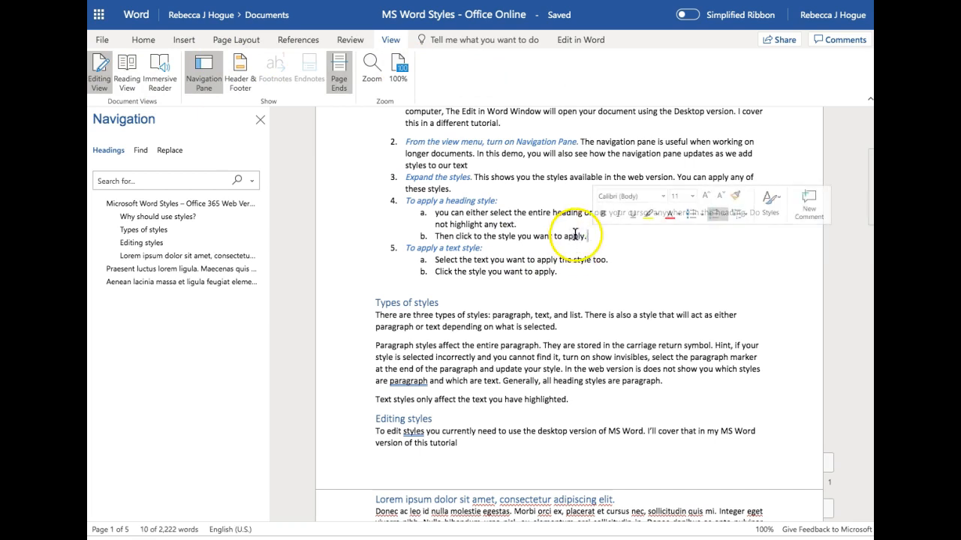
pyautogui.press('BackSpace')
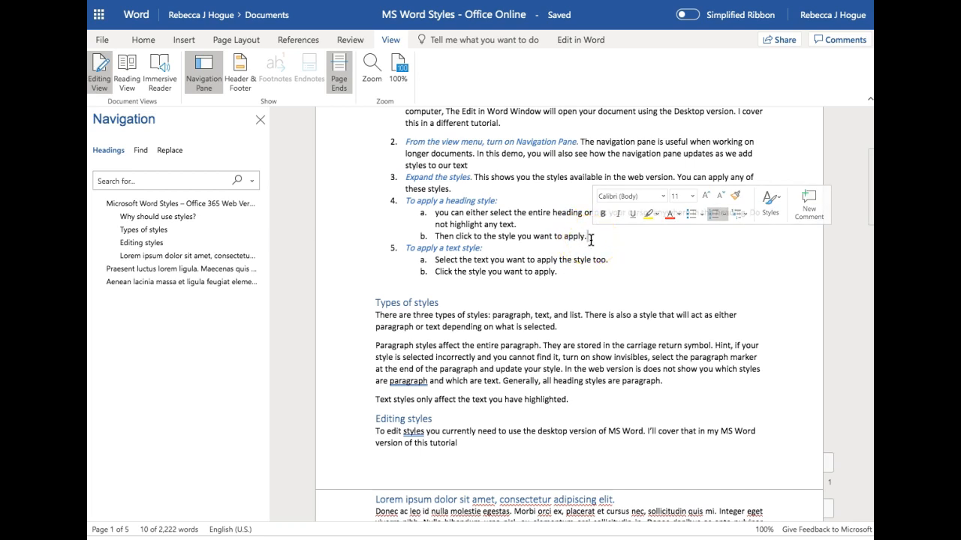
pyautogui.click(109, 42)
pyautogui.click(140, 42)
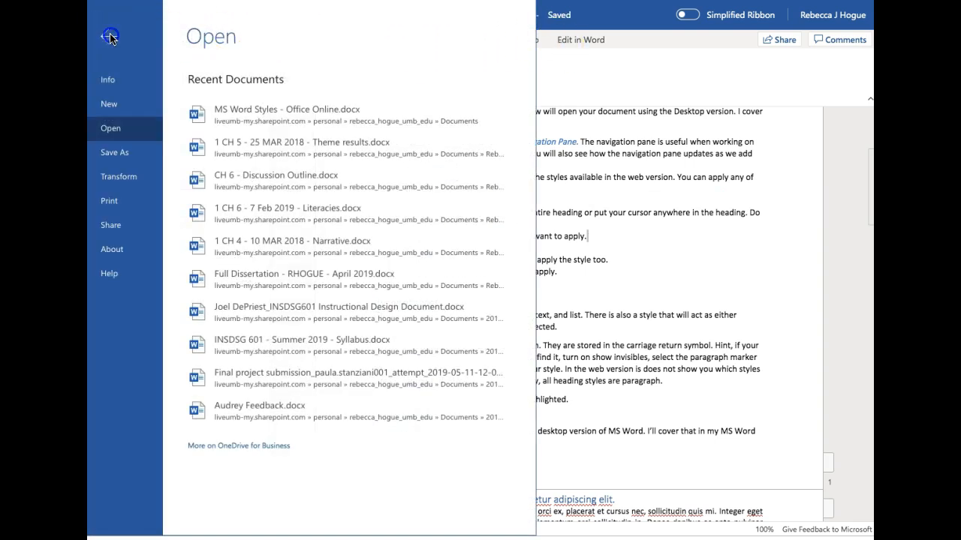
pyautogui.click(140, 41)
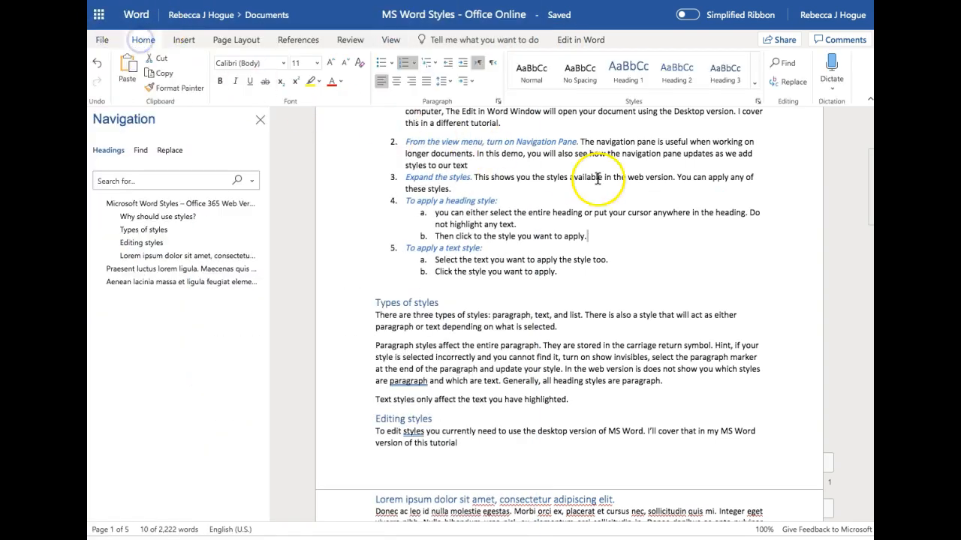
pyautogui.click(587, 236)
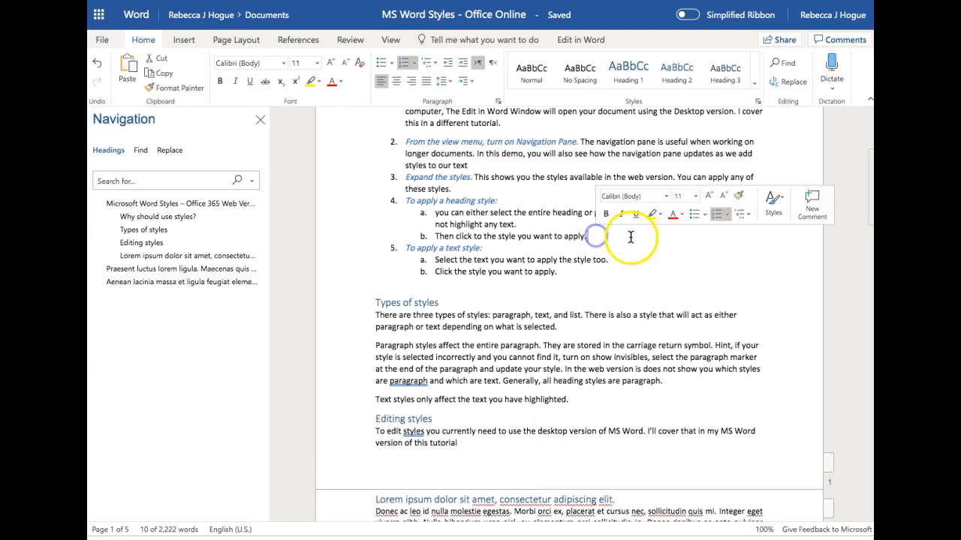
pyautogui.click(634, 72)
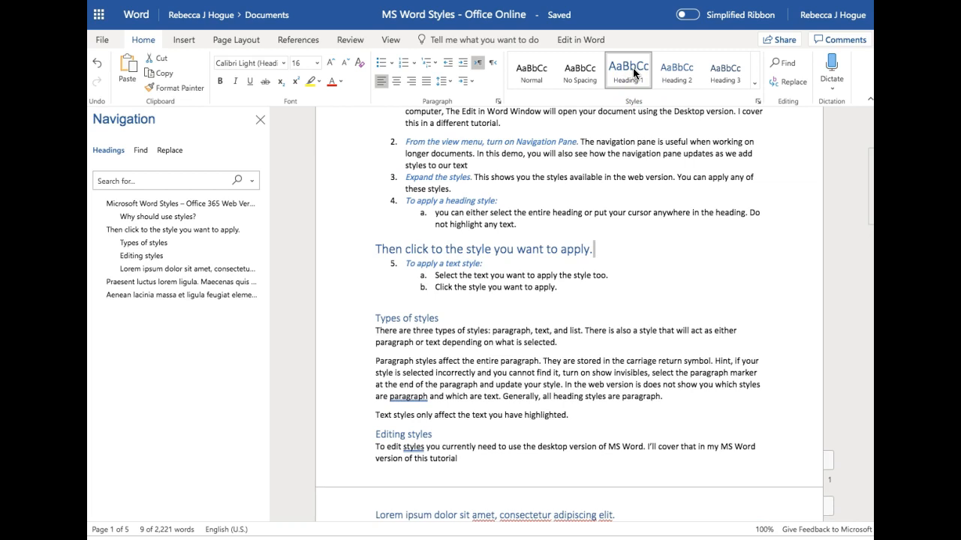
# Step: Return the line "Then click to the style you want to apply." to Normal style and make it a numbered list item again
pyautogui.click(525, 80)
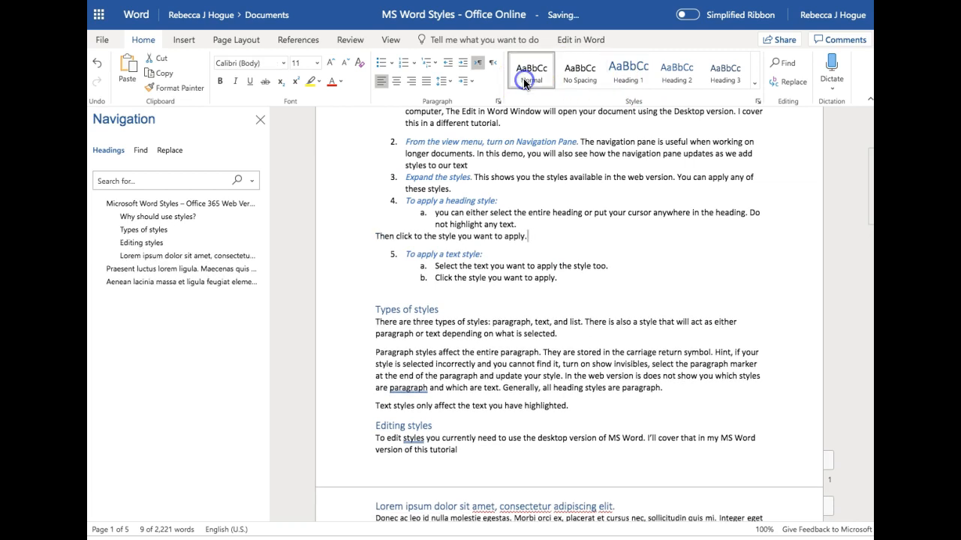
pyautogui.click(405, 63)
pyautogui.click(717, 229)
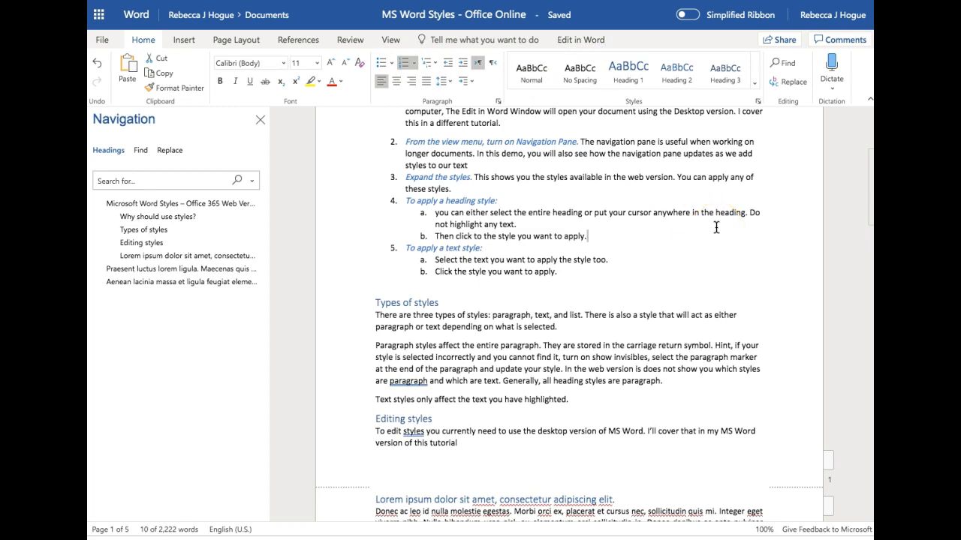
pyautogui.scroll(-3, 716, 228)
pyautogui.scroll(2, 716, 227)
pyautogui.scroll(-3, 716, 227)
pyautogui.scroll(2, 716, 228)
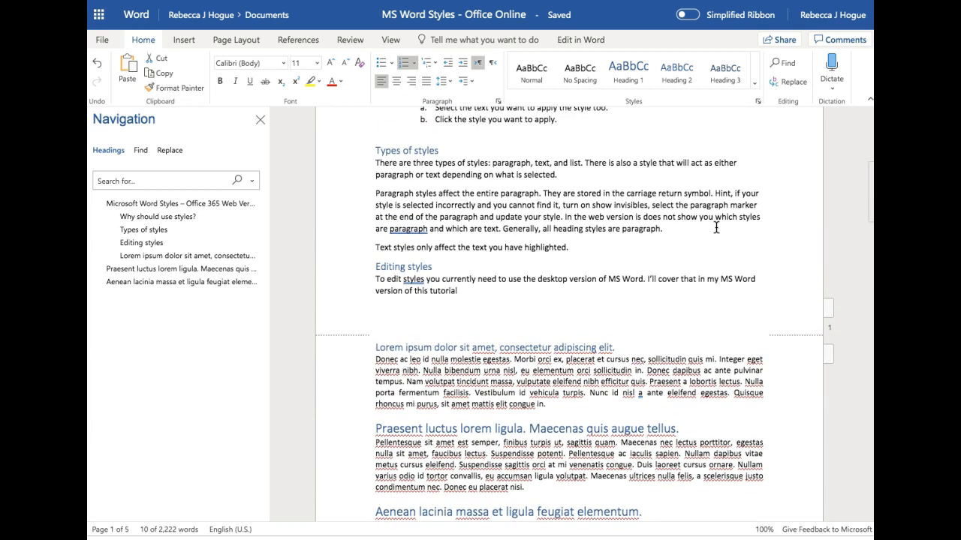